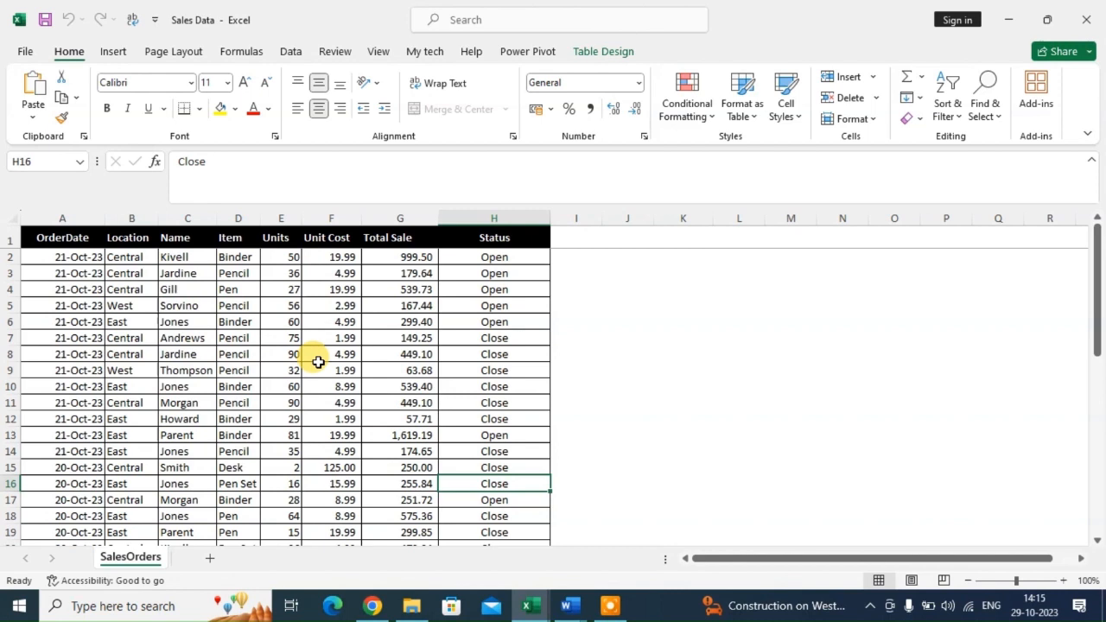
Review the sales table's column headers and the Open and Close values in Status.
{"action": "left_click", "coordinate": [49, 236]}
{"action": "left_click", "coordinate": [124, 237]}
{"action": "left_click", "coordinate": [201, 241]}
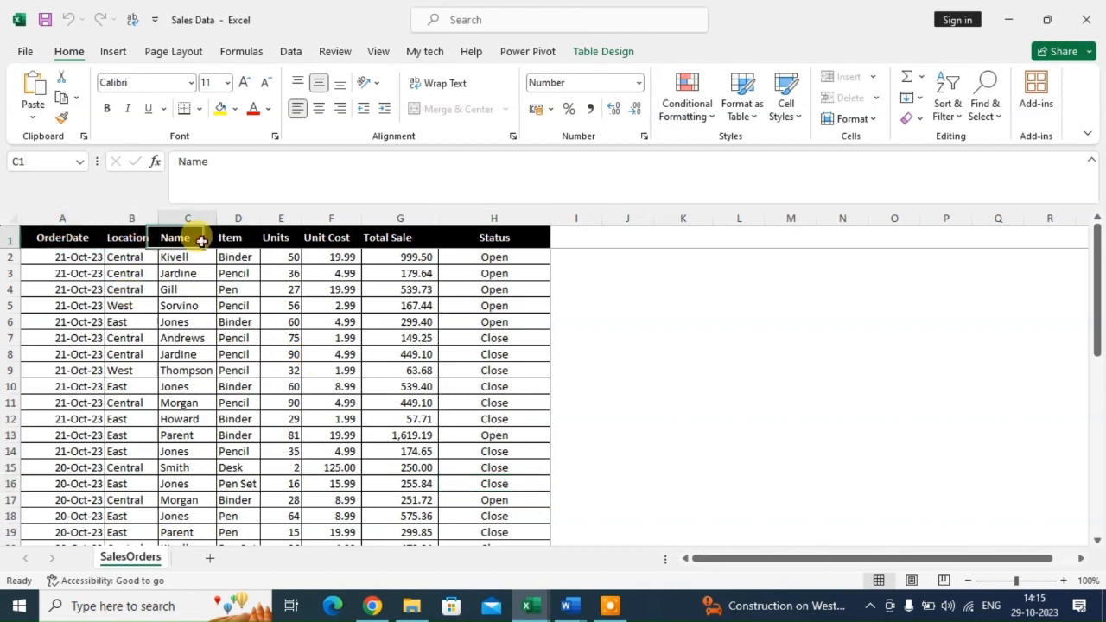
{"action": "left_click", "coordinate": [242, 237]}
{"action": "left_click", "coordinate": [272, 235]}
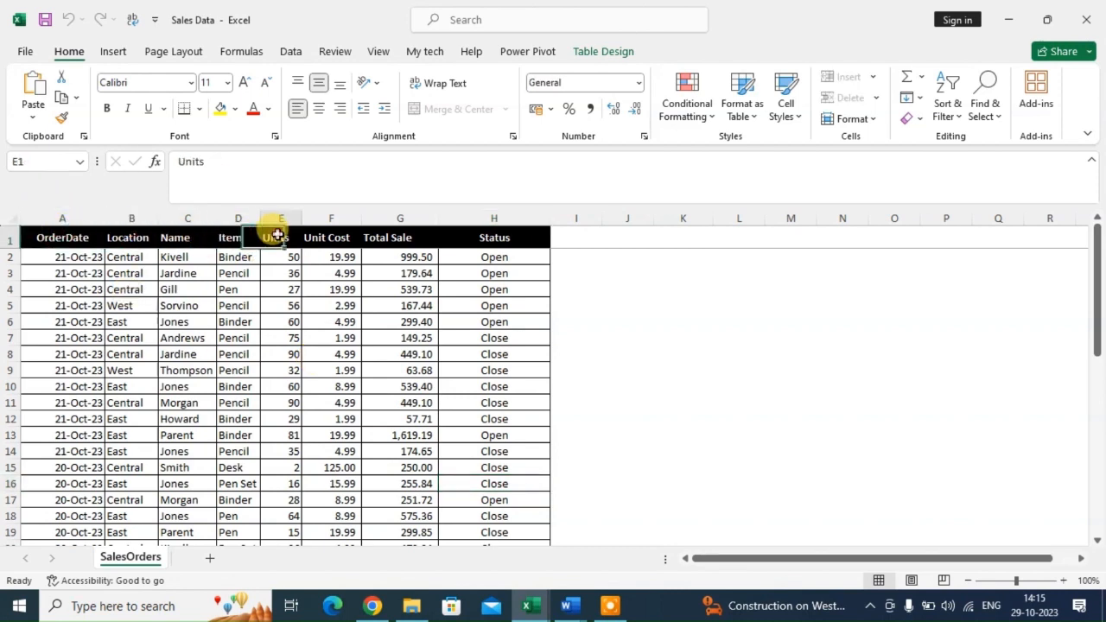
{"action": "left_click", "coordinate": [353, 242]}
{"action": "left_click", "coordinate": [399, 238]}
{"action": "left_click", "coordinate": [486, 241]}
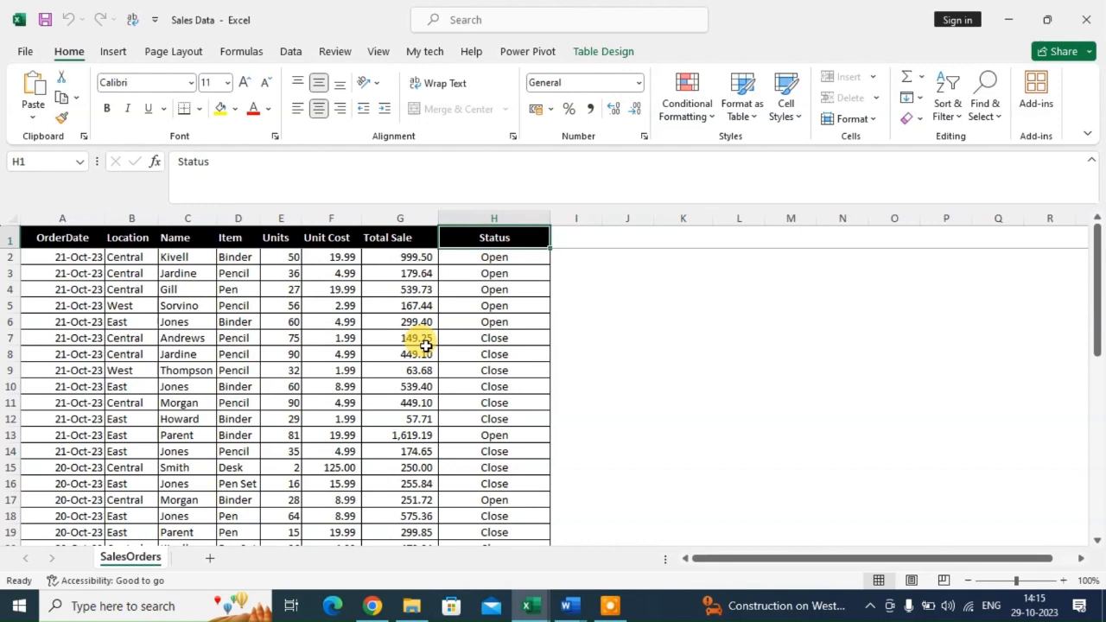
{"action": "left_click", "coordinate": [514, 319]}
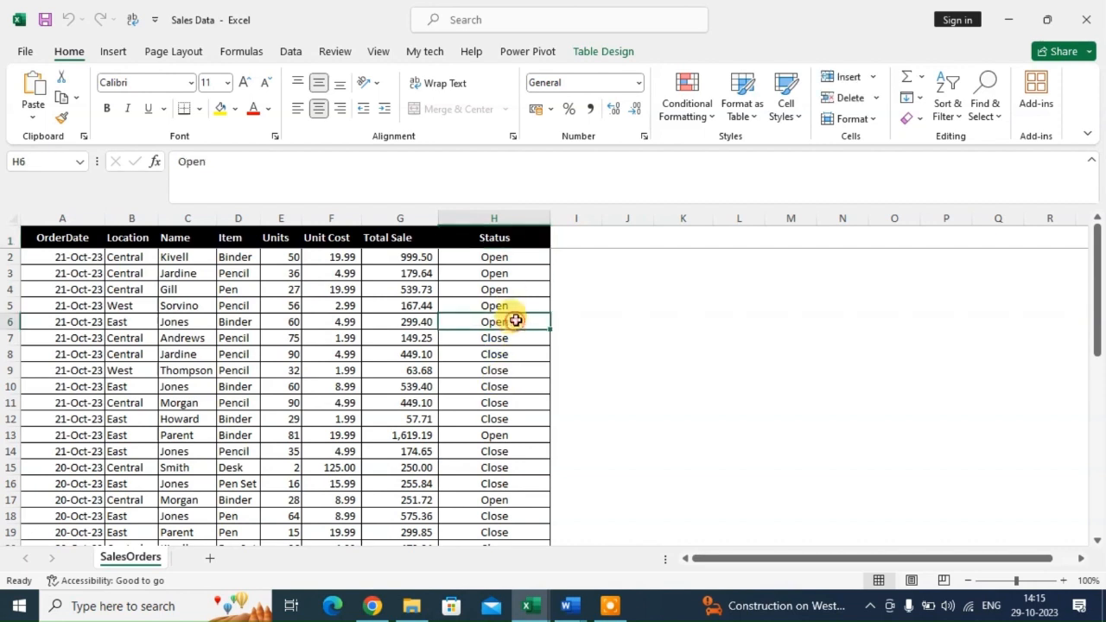
{"action": "left_click", "coordinate": [517, 292]}
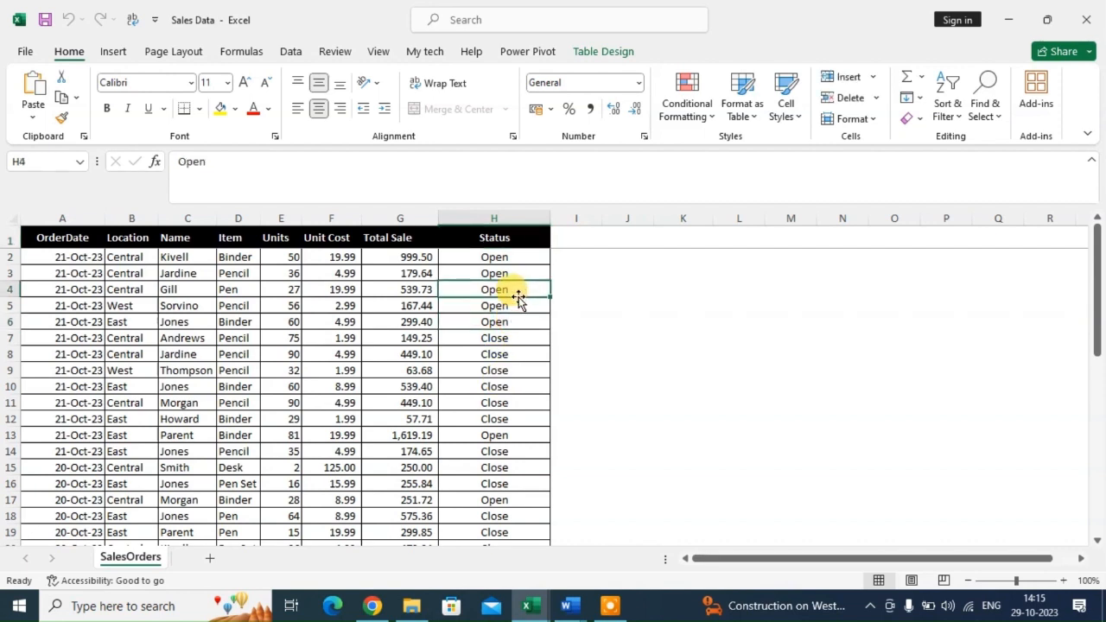
{"action": "left_click", "coordinate": [500, 353]}
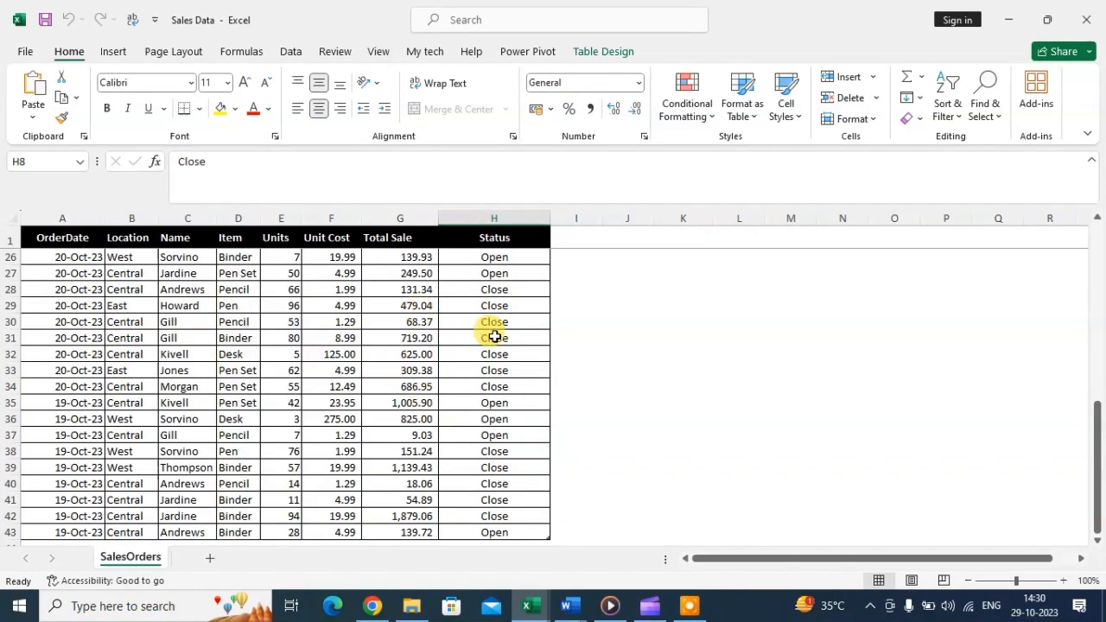
Create a PivotTable from the full sales table on a new worksheet.
{"action": "left_click", "coordinate": [110, 54]}
{"action": "left_click", "coordinate": [39, 108]}
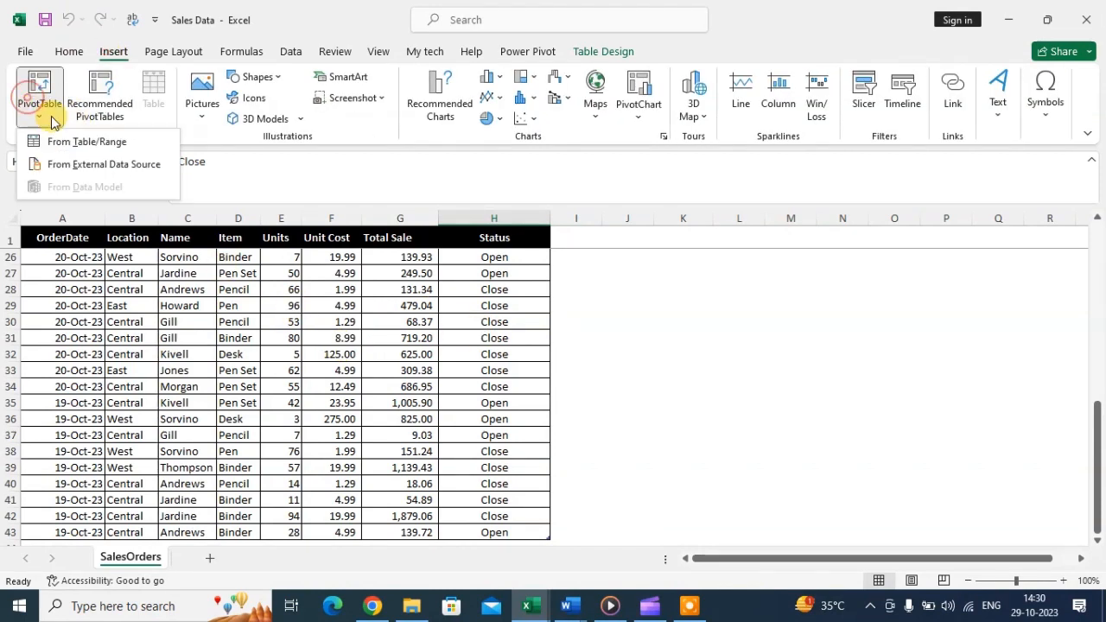
{"action": "left_click", "coordinate": [106, 144]}
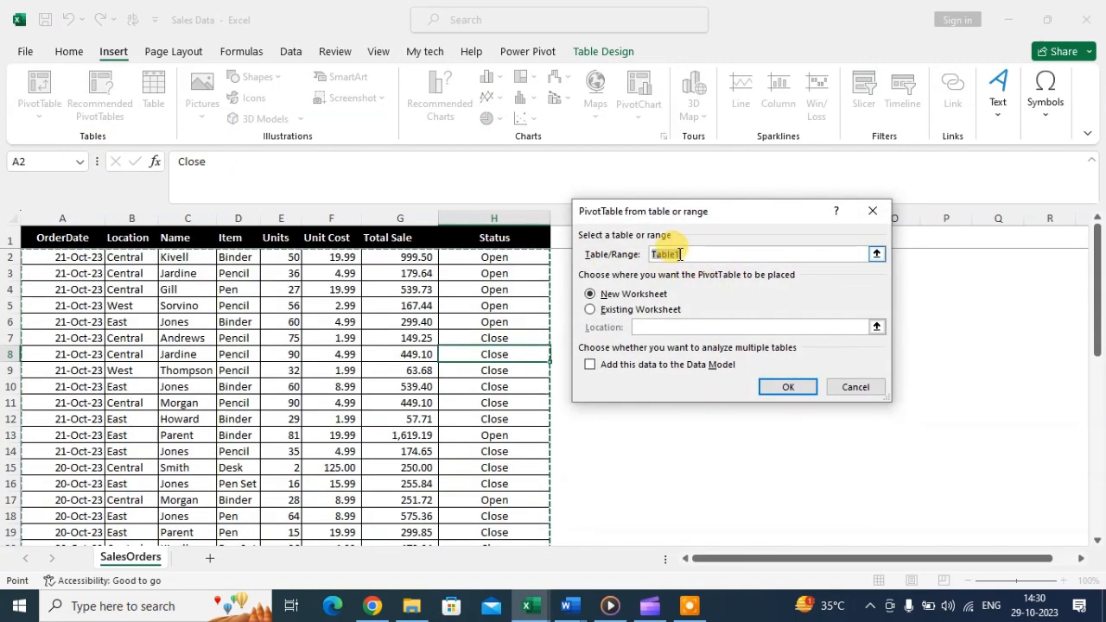
{"action": "left_click", "coordinate": [41, 236]}
{"action": "key", "text": "ctrl+shift+Down"}
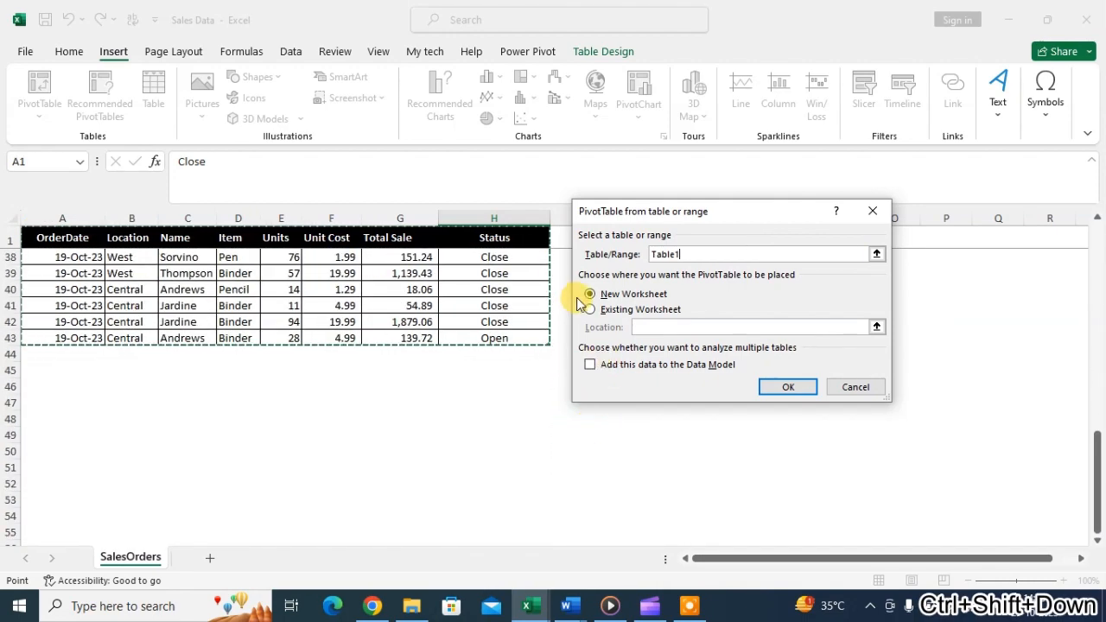
{"action": "left_click", "coordinate": [786, 387]}
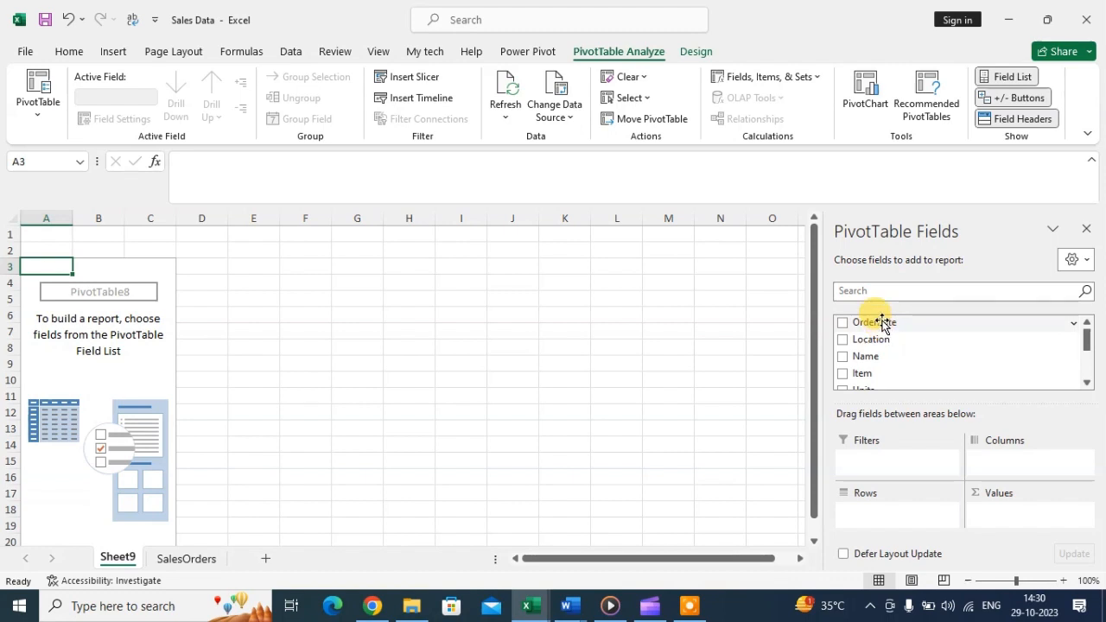
Place OrderDate in Columns, Status in Rows and a count of Item in Values.
{"action": "left_click_drag", "start_coordinate": [881, 322], "coordinate": [1040, 476]}
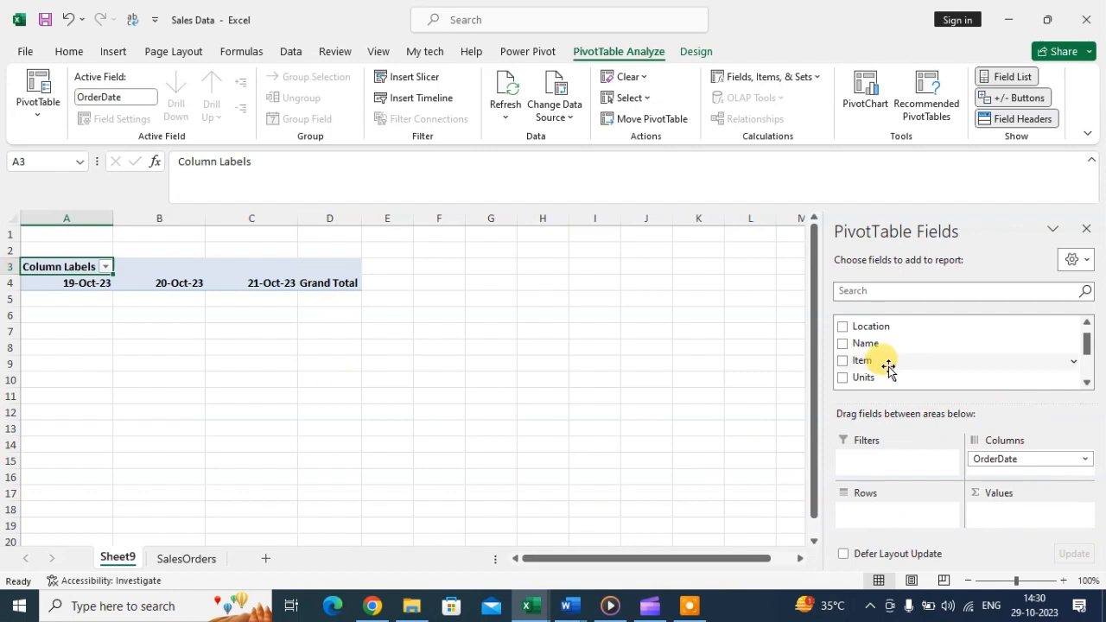
{"action": "scroll", "coordinate": [890, 372], "scroll_direction": "down", "scroll_amount": 5}
{"action": "left_click_drag", "start_coordinate": [864, 361], "coordinate": [923, 511]}
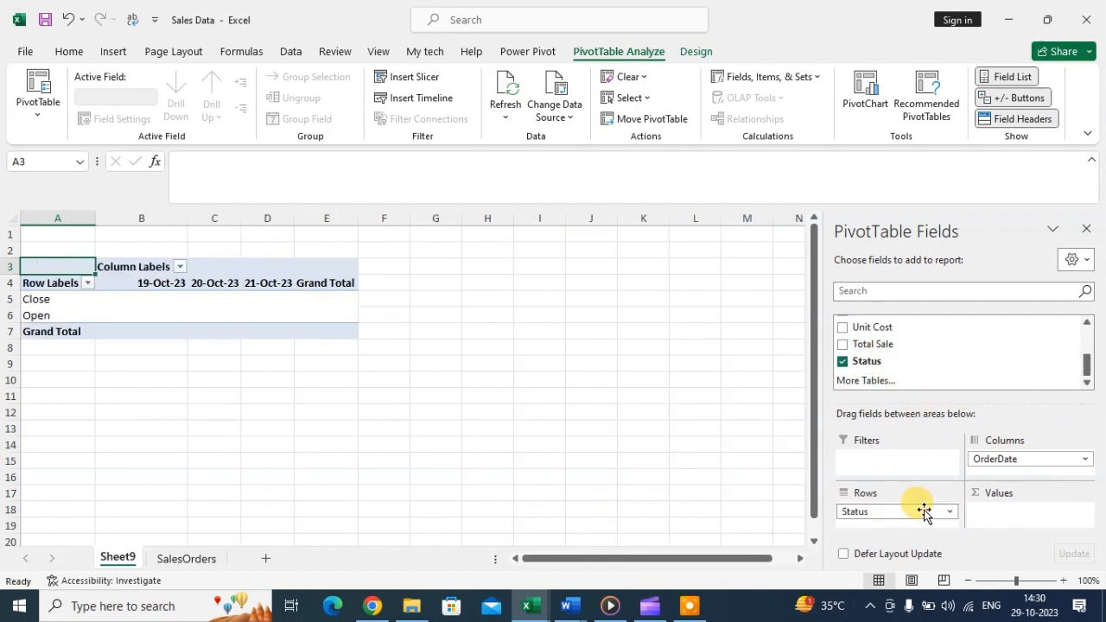
{"action": "scroll", "coordinate": [950, 354], "scroll_direction": "up", "scroll_amount": 5}
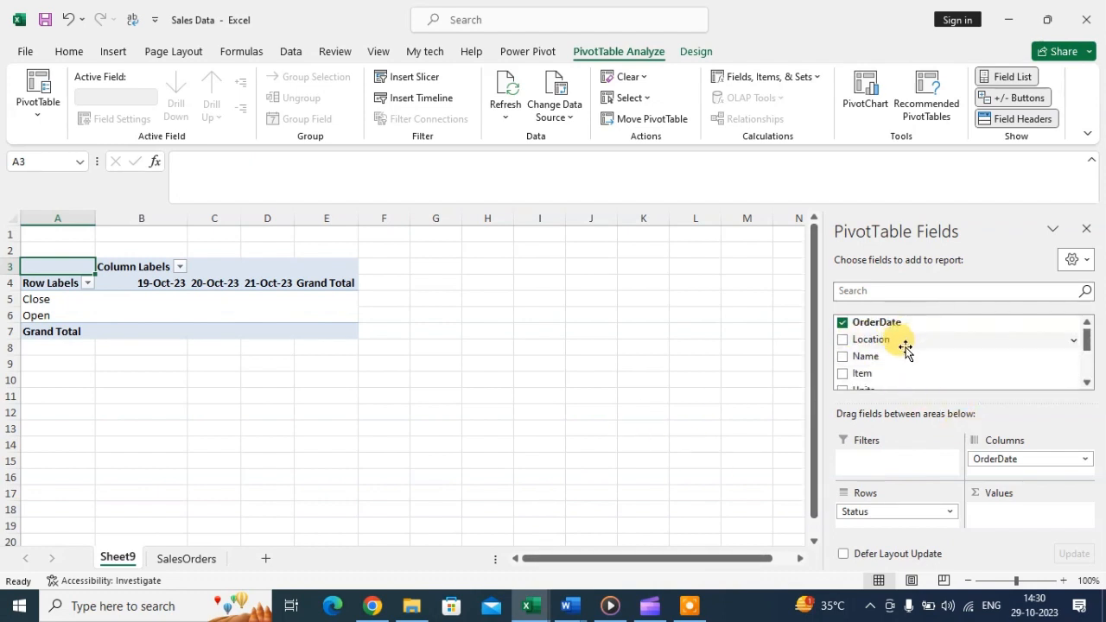
{"action": "scroll", "coordinate": [898, 350], "scroll_direction": "down", "scroll_amount": 2}
{"action": "scroll", "coordinate": [899, 350], "scroll_direction": "up", "scroll_amount": 1}
{"action": "left_click_drag", "start_coordinate": [855, 369], "coordinate": [1028, 517]}
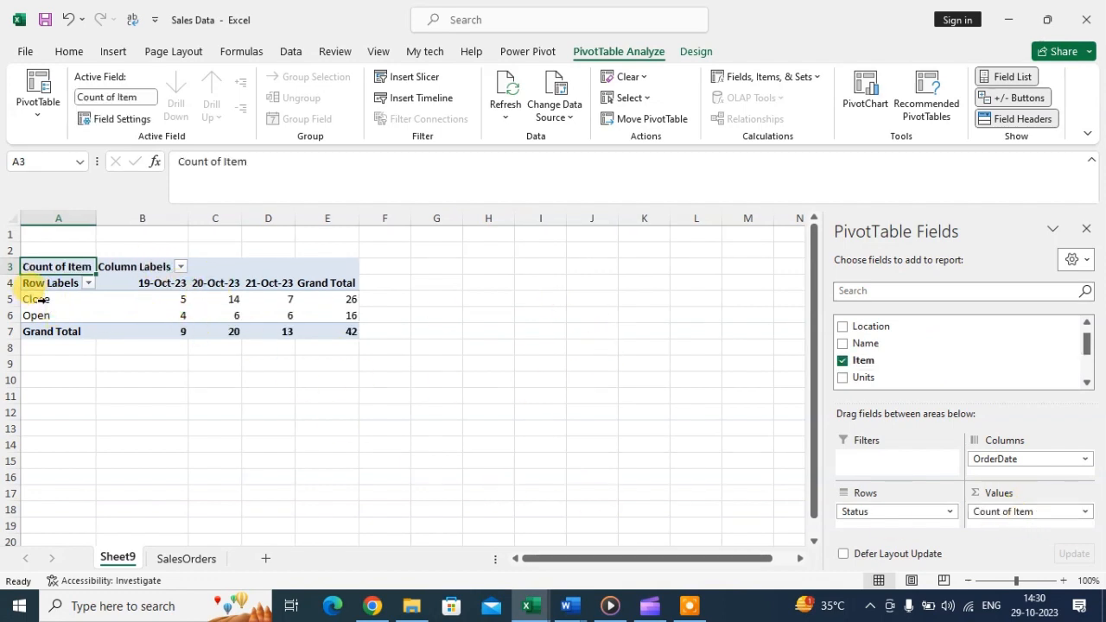
{"action": "left_click", "coordinate": [178, 300]}
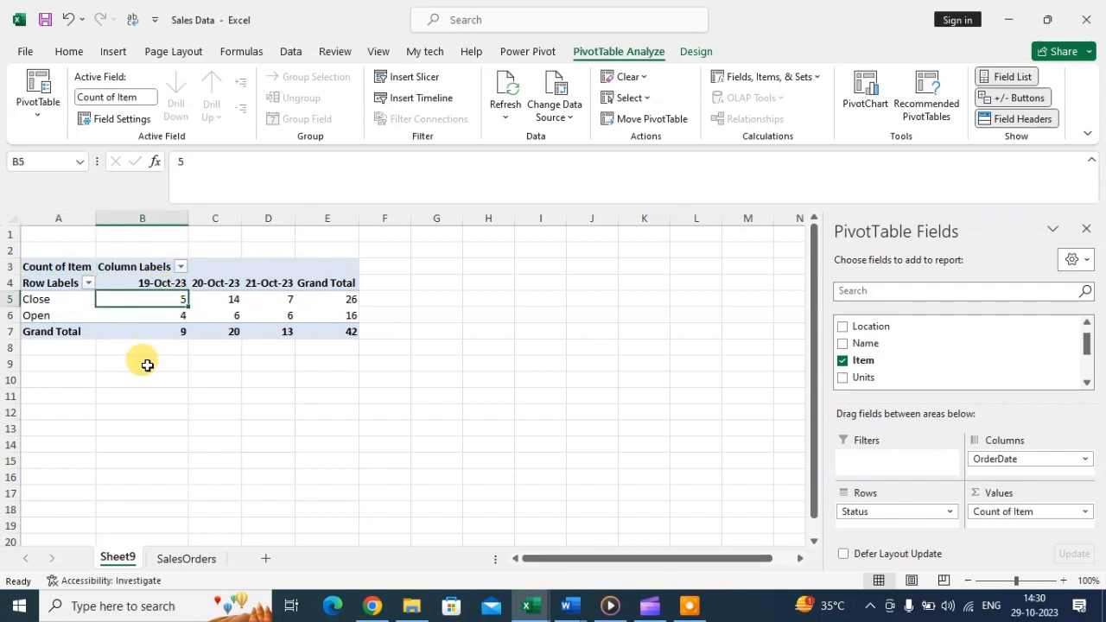
{"action": "left_click", "coordinate": [158, 314]}
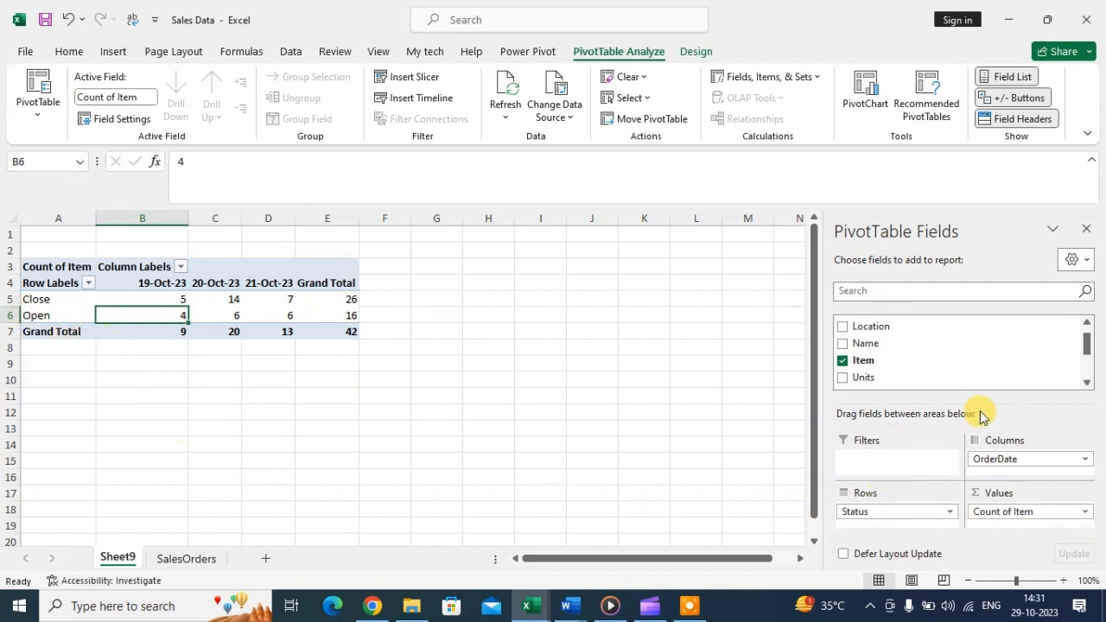
{"action": "scroll", "coordinate": [890, 354], "scroll_direction": "down", "scroll_amount": 1}
{"action": "scroll", "coordinate": [886, 358], "scroll_direction": "up", "scroll_amount": 2}
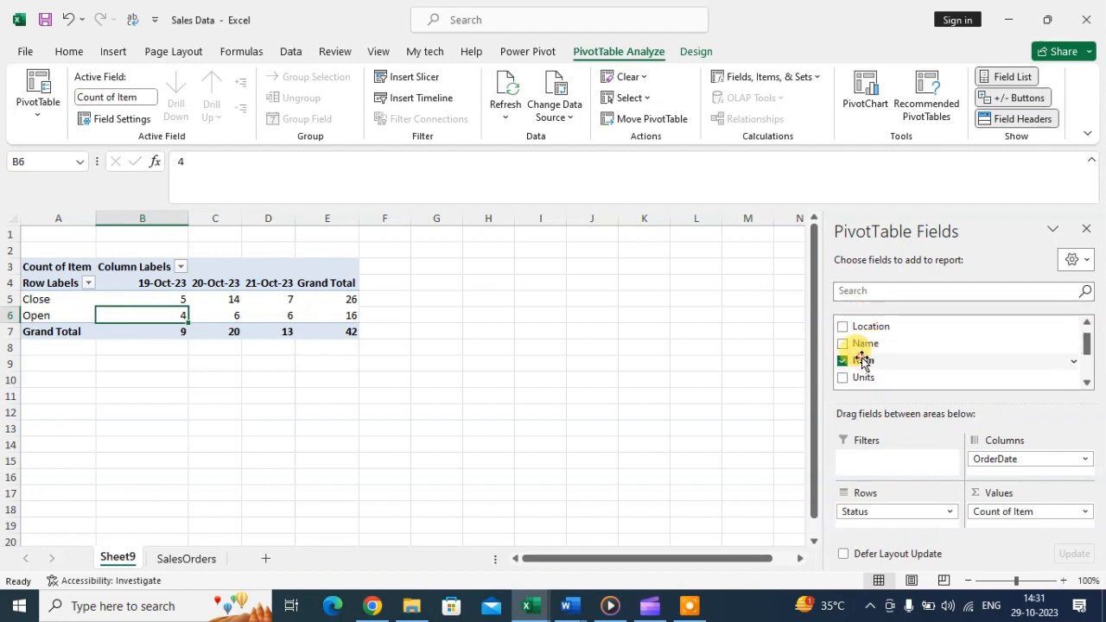
Add Item below Status in Rows, then check the Pen counts and the Pen Set total of 4.
{"action": "left_click_drag", "start_coordinate": [862, 361], "coordinate": [914, 519]}
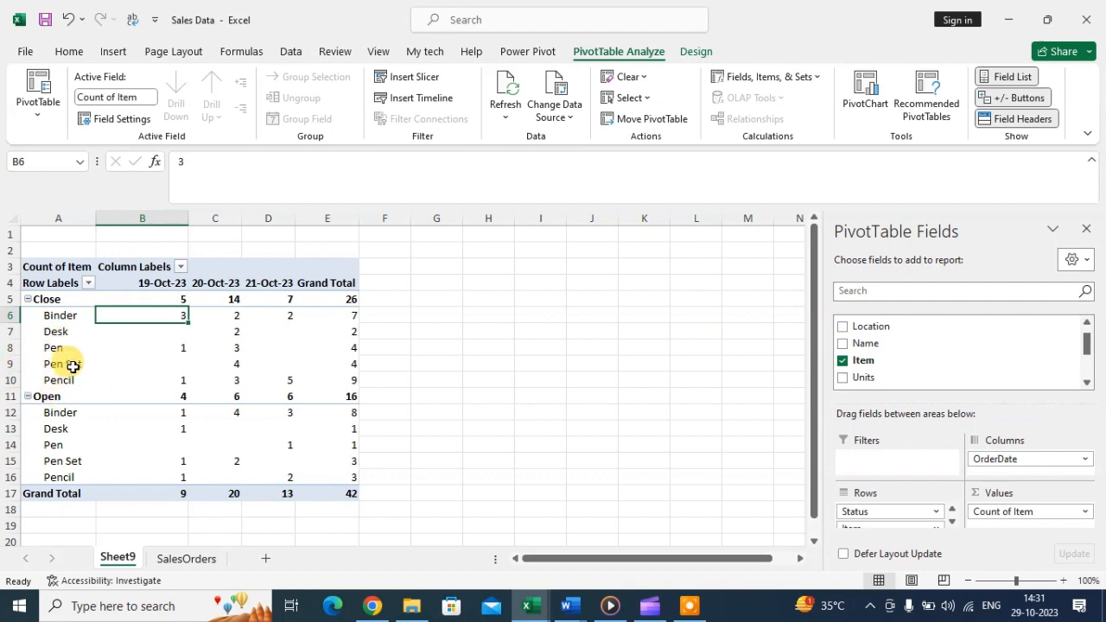
{"action": "left_click", "coordinate": [52, 348]}
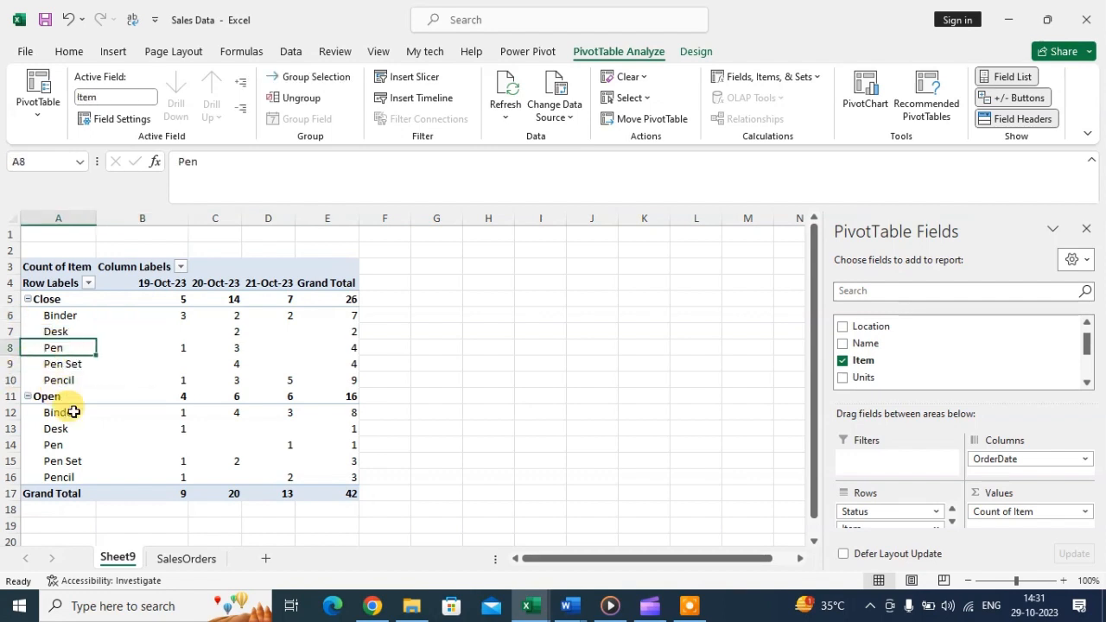
{"action": "left_click", "coordinate": [171, 348]}
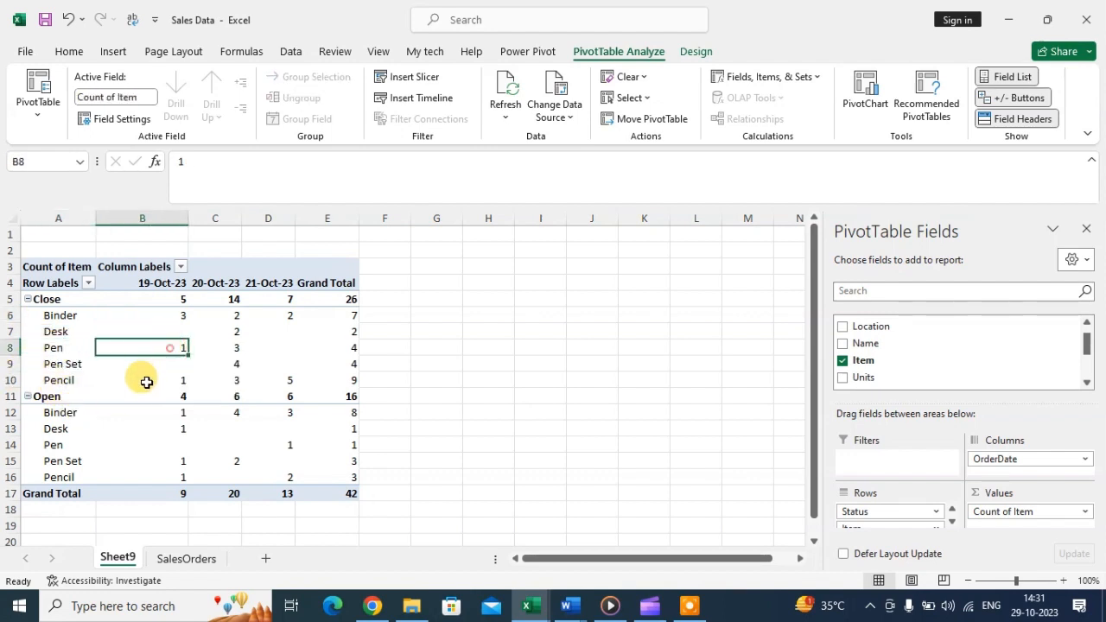
{"action": "left_click", "coordinate": [52, 347]}
{"action": "left_click", "coordinate": [172, 350]}
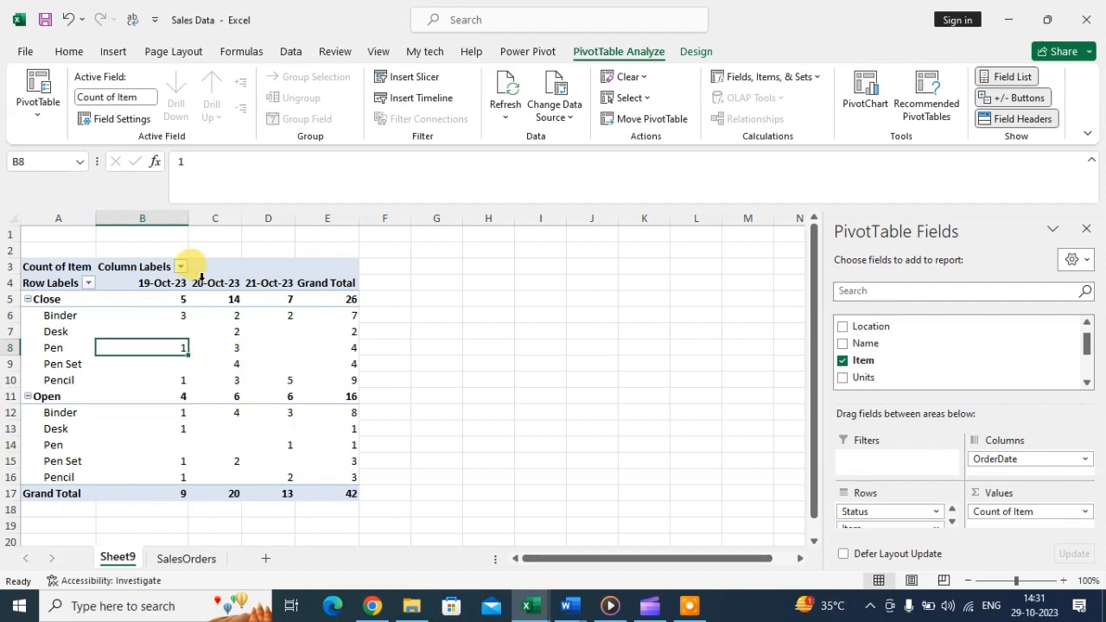
{"action": "mouse_move", "coordinate": [229, 363]}
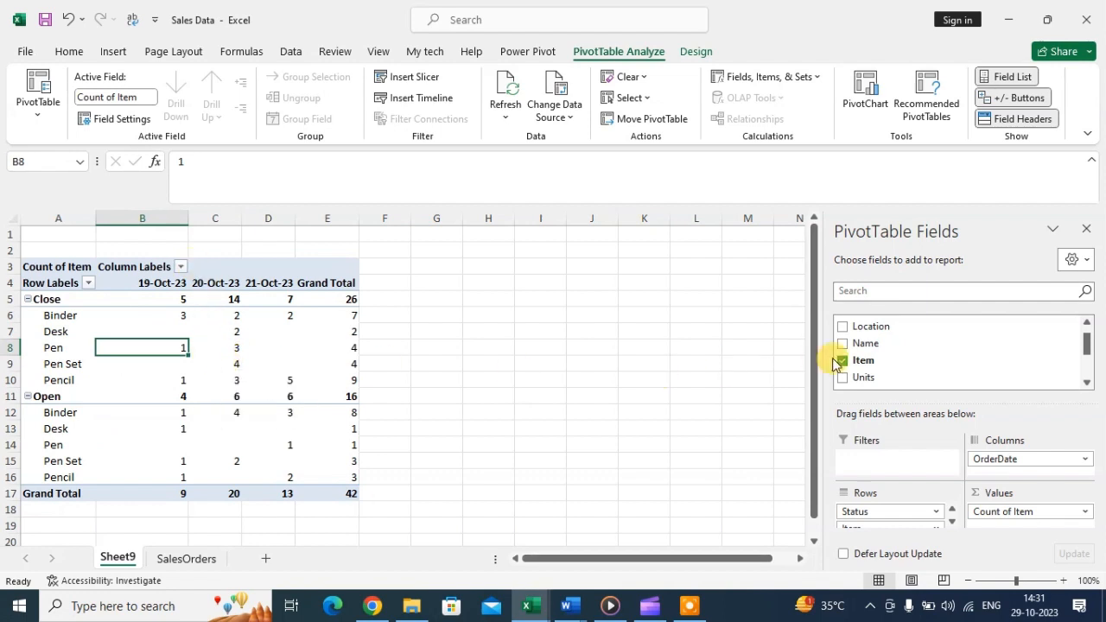
{"action": "left_click", "coordinate": [307, 364]}
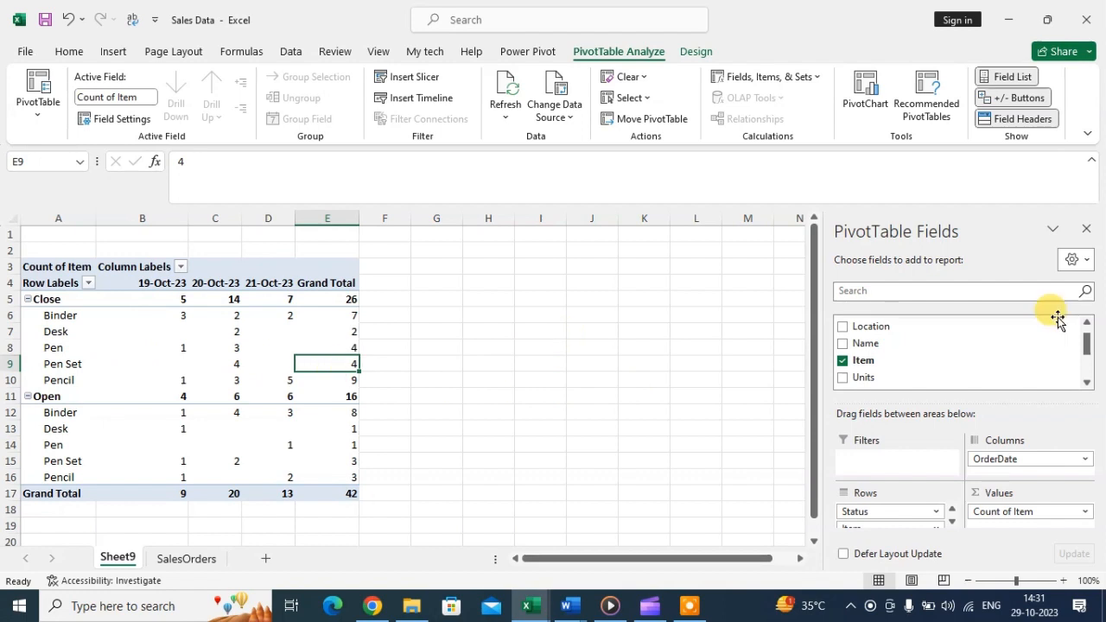
{"action": "scroll", "coordinate": [909, 345], "scroll_direction": "up", "scroll_amount": 1}
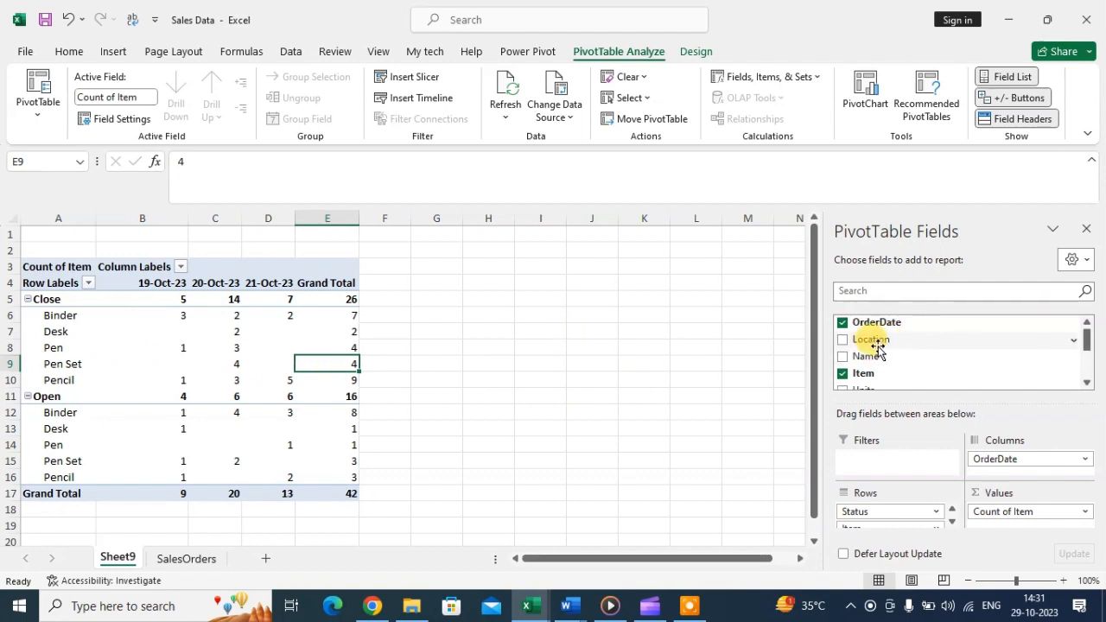
Add Location to Filters and show only East orders, for a grand total of 12.
{"action": "left_click_drag", "start_coordinate": [874, 341], "coordinate": [918, 466]}
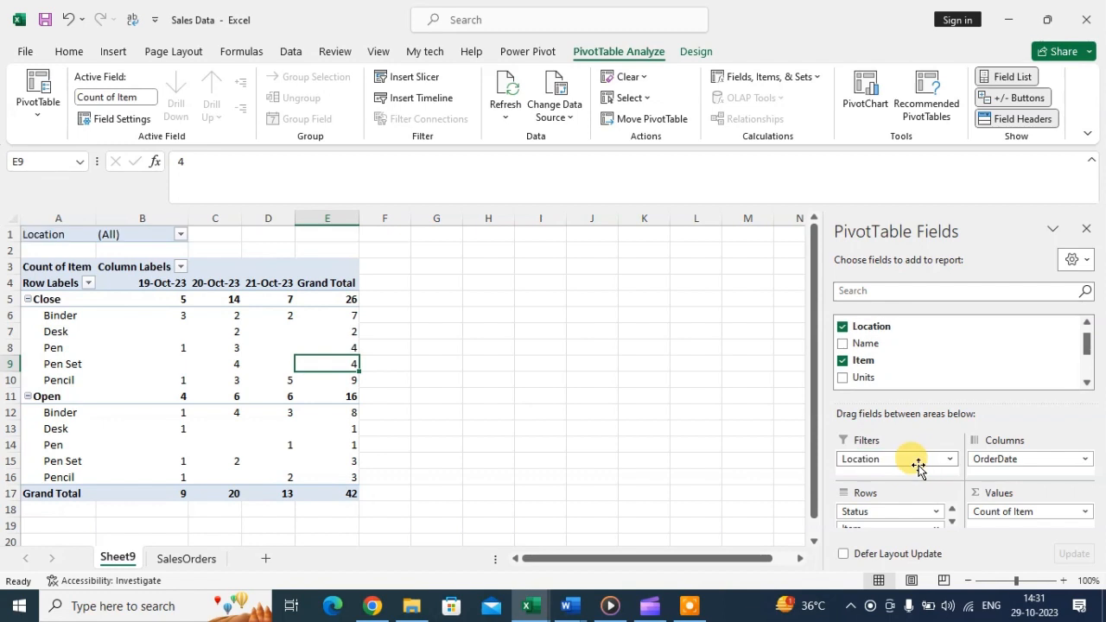
{"action": "left_click", "coordinate": [182, 238]}
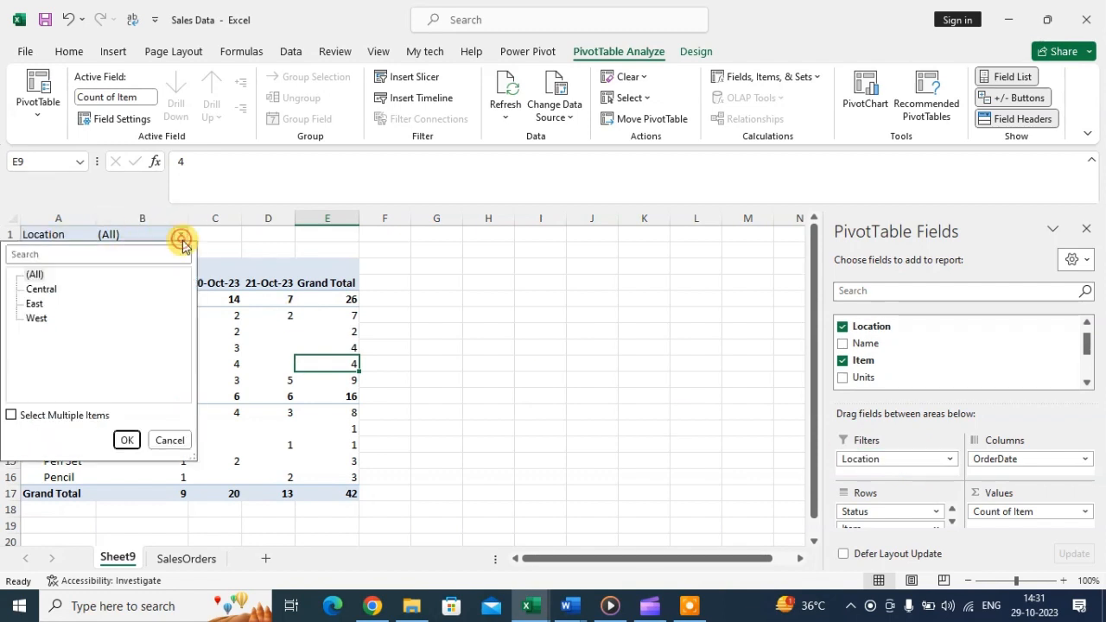
{"action": "left_click", "coordinate": [11, 416]}
{"action": "left_click", "coordinate": [31, 275]}
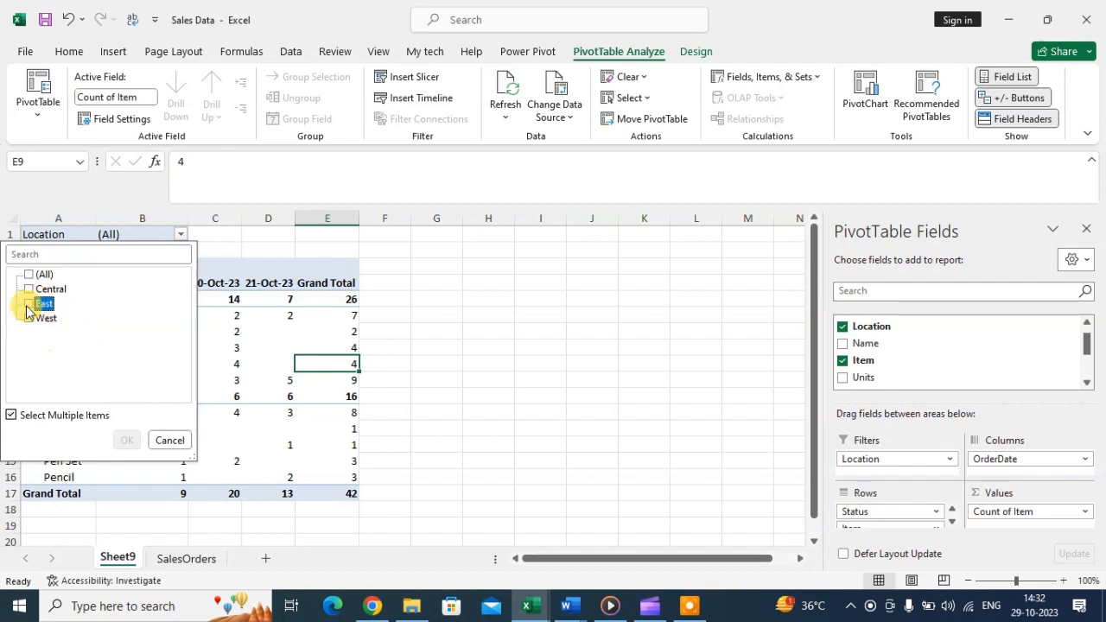
{"action": "left_click", "coordinate": [34, 303]}
{"action": "left_click", "coordinate": [127, 439]}
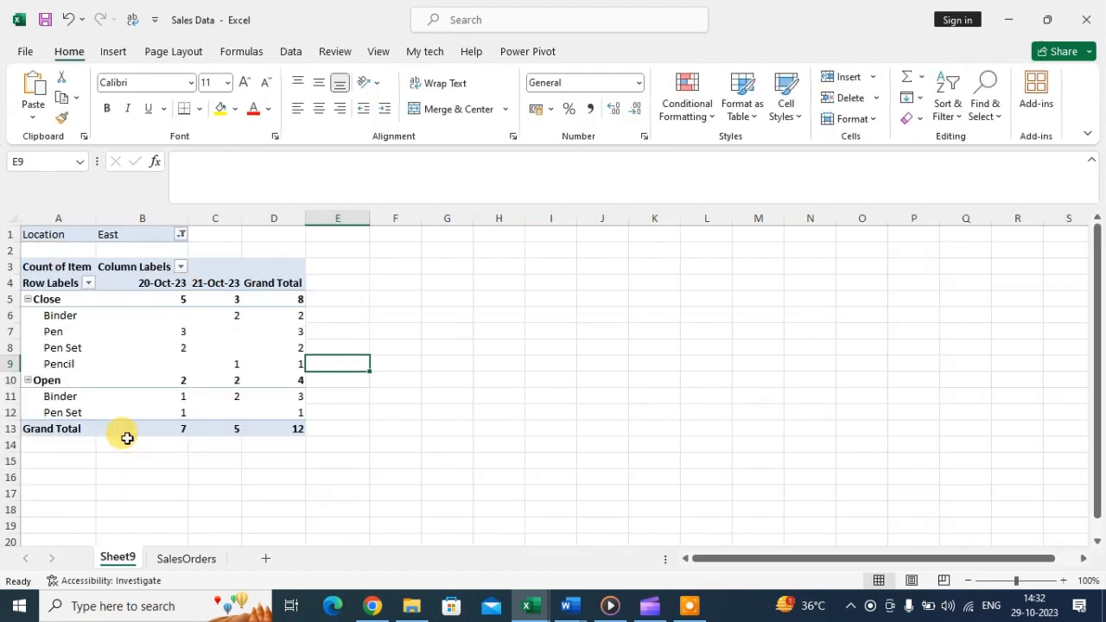
{"action": "left_click", "coordinate": [289, 427]}
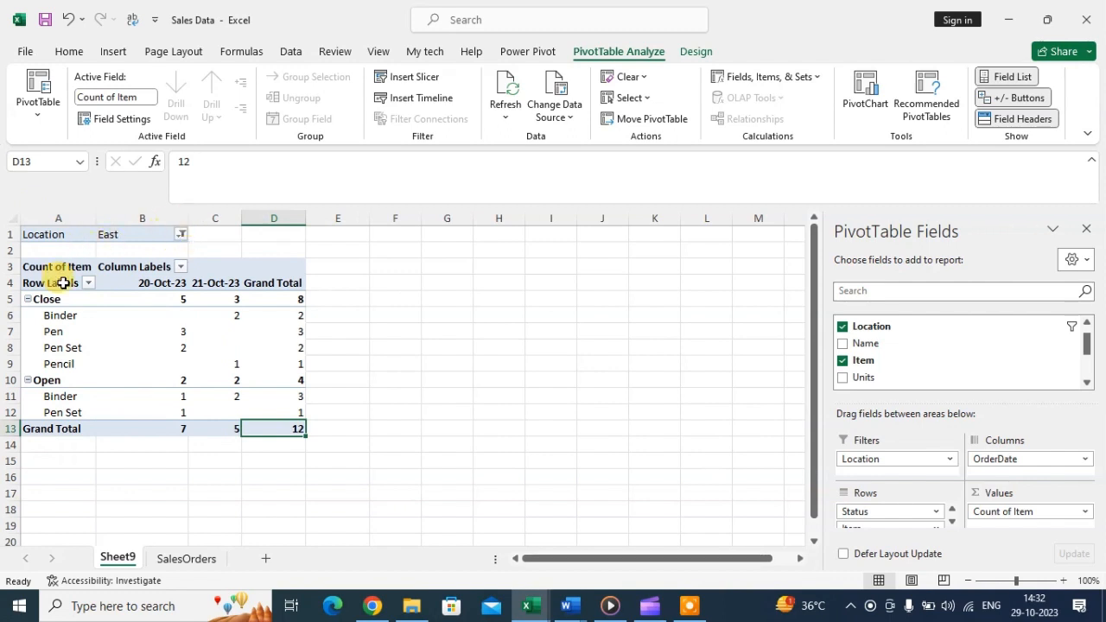
Check the East totals (Close 8, Open 4), then switch the Location filter to West.
{"action": "left_click", "coordinate": [297, 298]}
{"action": "left_click", "coordinate": [302, 380]}
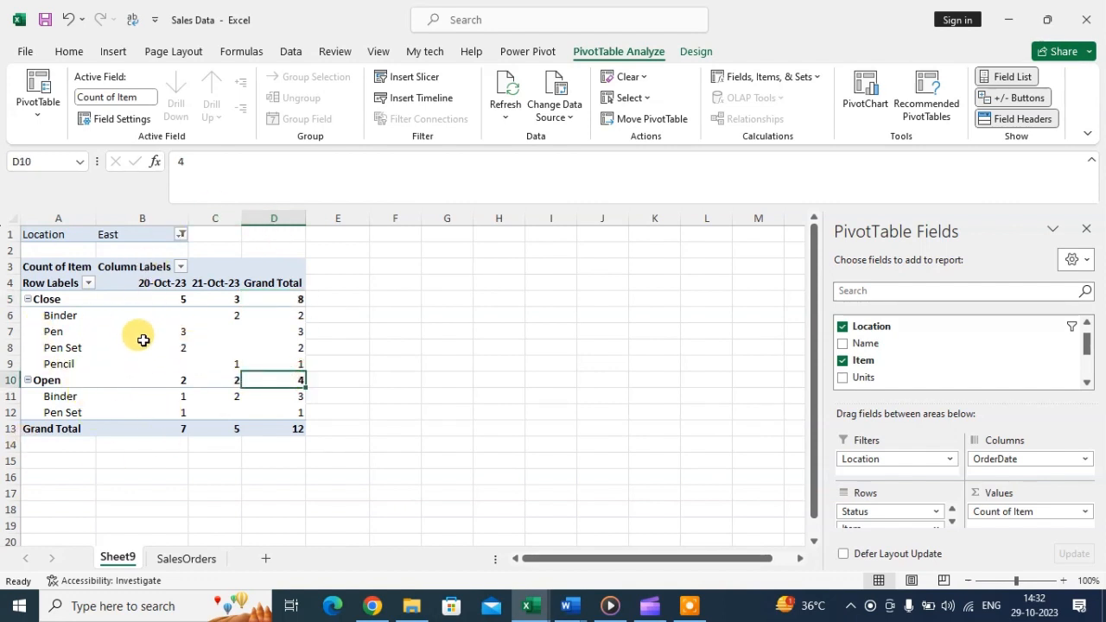
{"action": "left_click", "coordinate": [181, 235]}
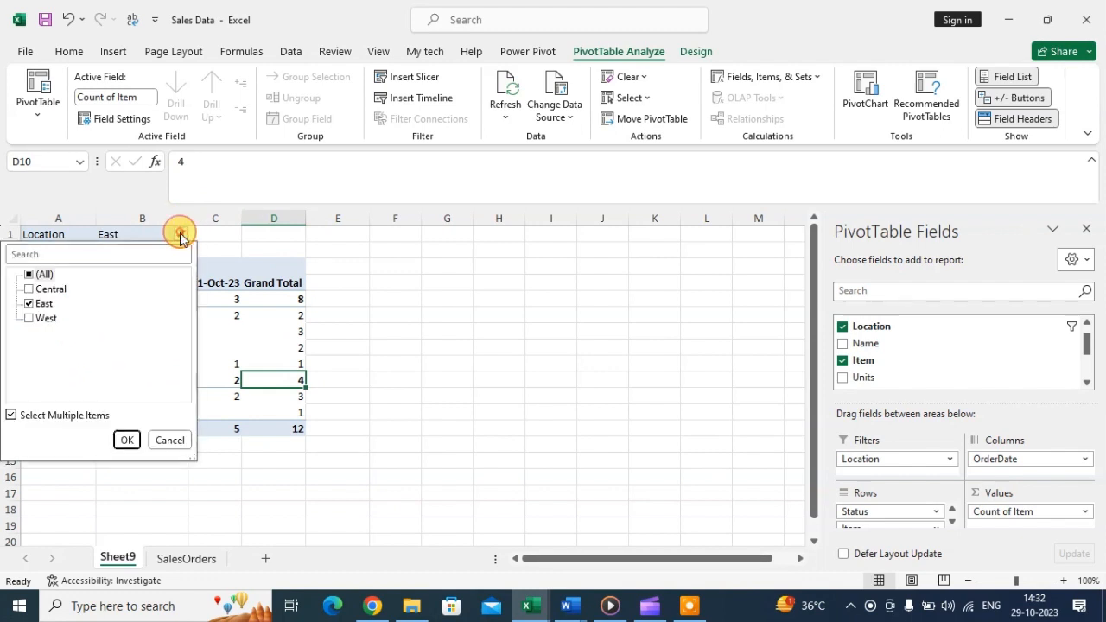
{"action": "left_click", "coordinate": [38, 308]}
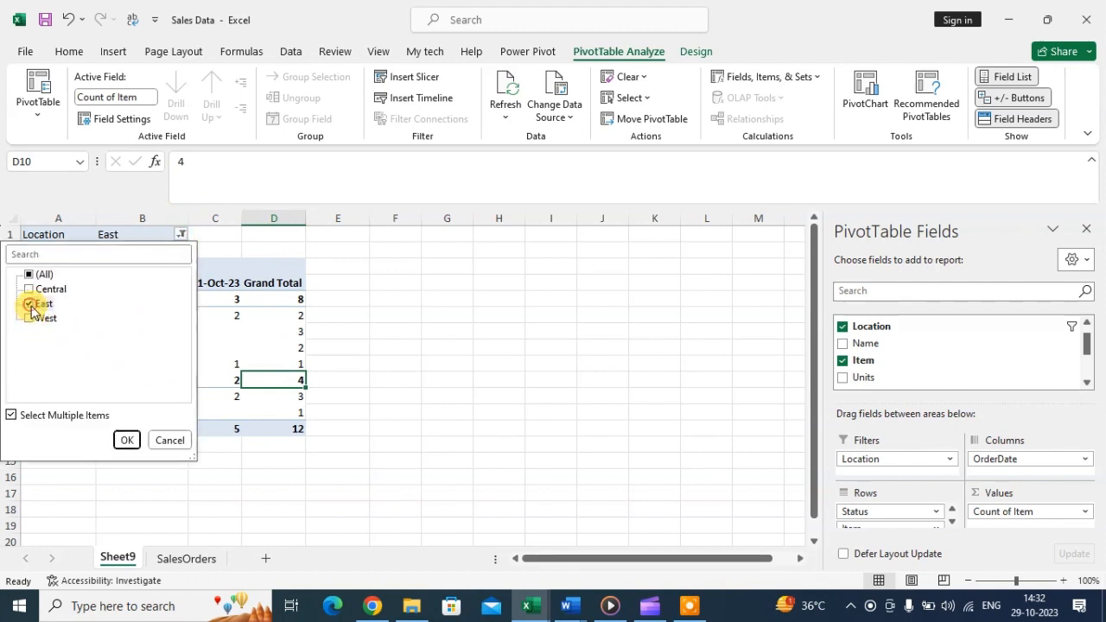
{"action": "left_click", "coordinate": [27, 321]}
{"action": "left_click", "coordinate": [127, 439]}
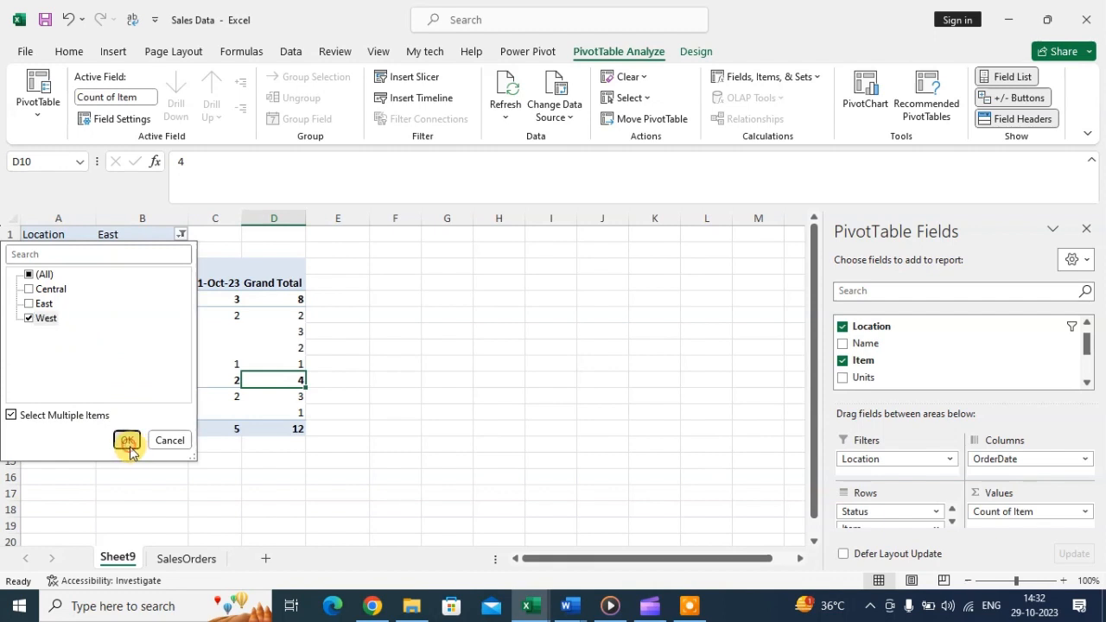